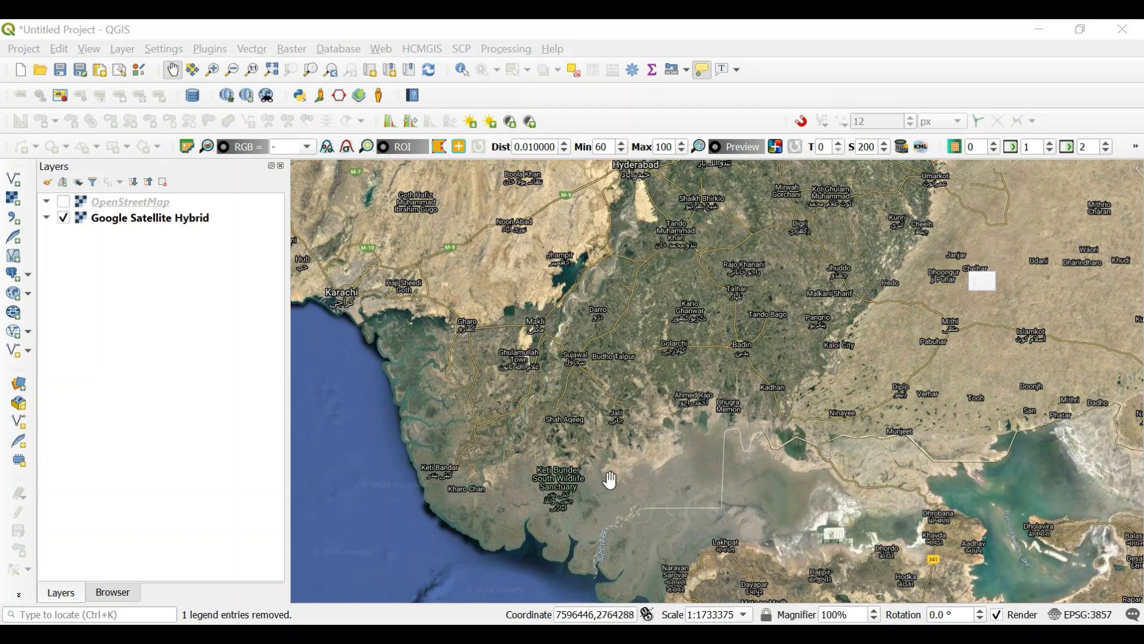
Zoom in on the Indus River and pan along its channel toward the delta
{"action": "scroll", "coordinate": [596, 469], "scroll_direction": "up", "scroll_amount": 1}
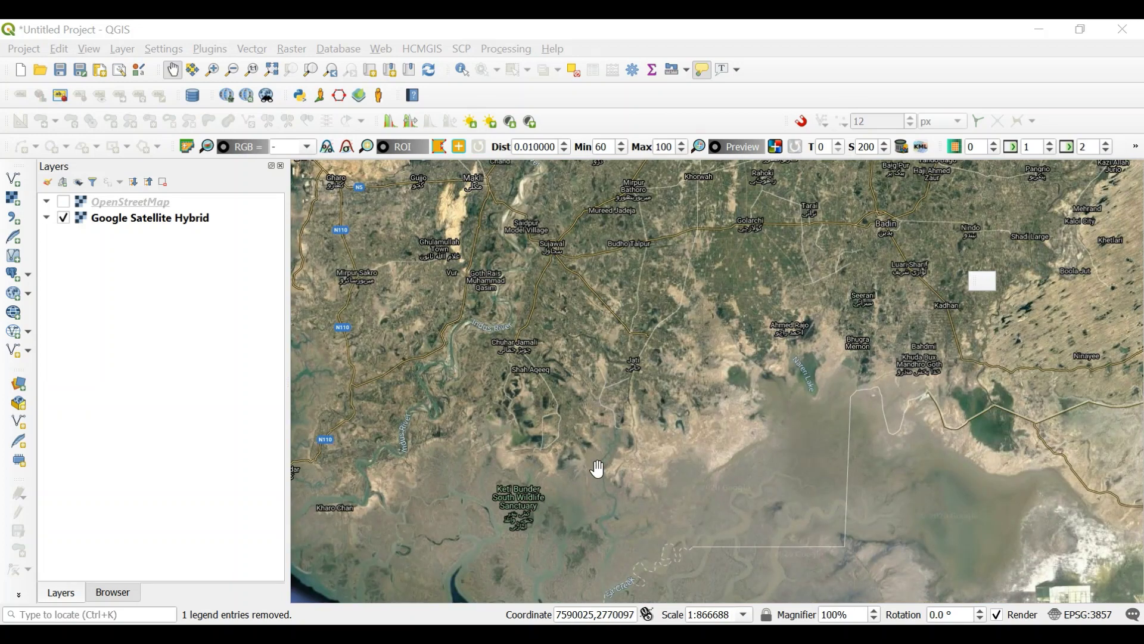
{"action": "scroll", "coordinate": [616, 510], "scroll_direction": "up", "scroll_amount": 1}
{"action": "scroll", "coordinate": [616, 510], "scroll_direction": "up", "scroll_amount": 1}
{"action": "scroll", "coordinate": [608, 521], "scroll_direction": "up", "scroll_amount": 1}
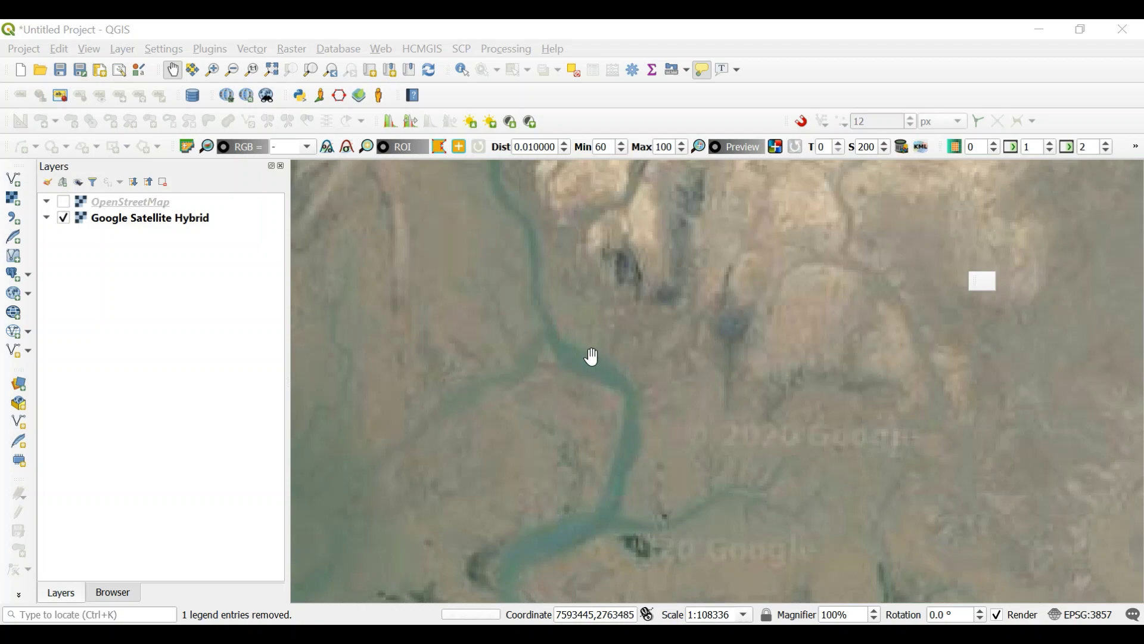
{"action": "left_click_drag", "start_coordinate": [590, 358], "coordinate": [608, 554]}
{"action": "left_click_drag", "start_coordinate": [570, 404], "coordinate": [606, 248]}
{"action": "scroll", "coordinate": [577, 469], "scroll_direction": "down", "scroll_amount": 1}
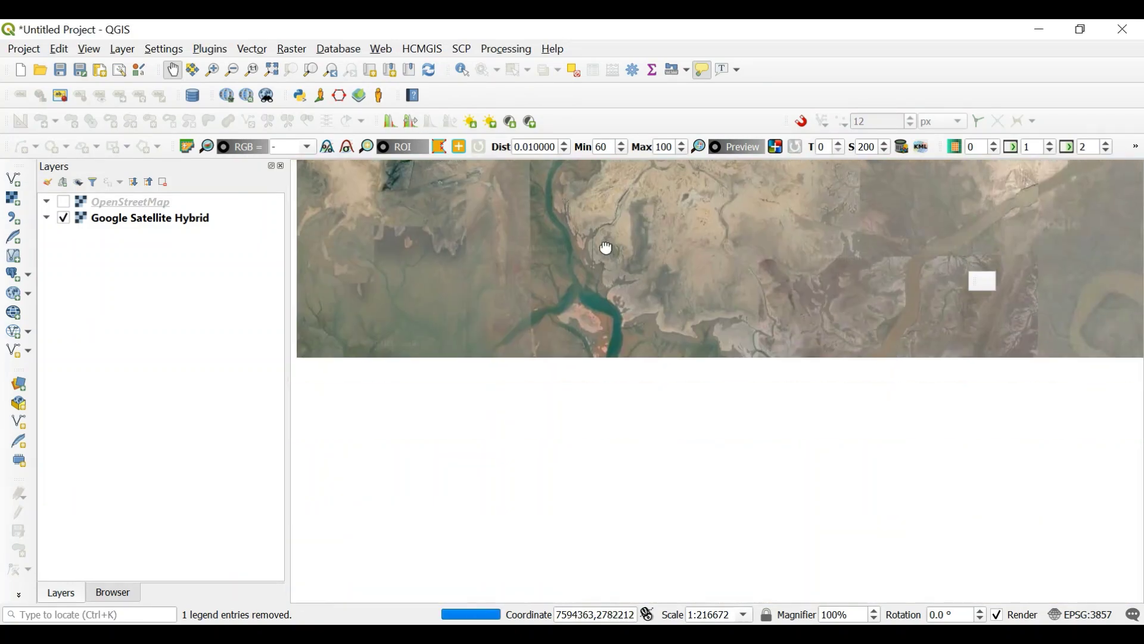
{"action": "left_click_drag", "start_coordinate": [607, 414], "coordinate": [577, 455]}
Centre the view on the river bend near Chuhar Jamali at about 1:108336
{"action": "scroll", "coordinate": [561, 384], "scroll_direction": "down", "scroll_amount": 1}
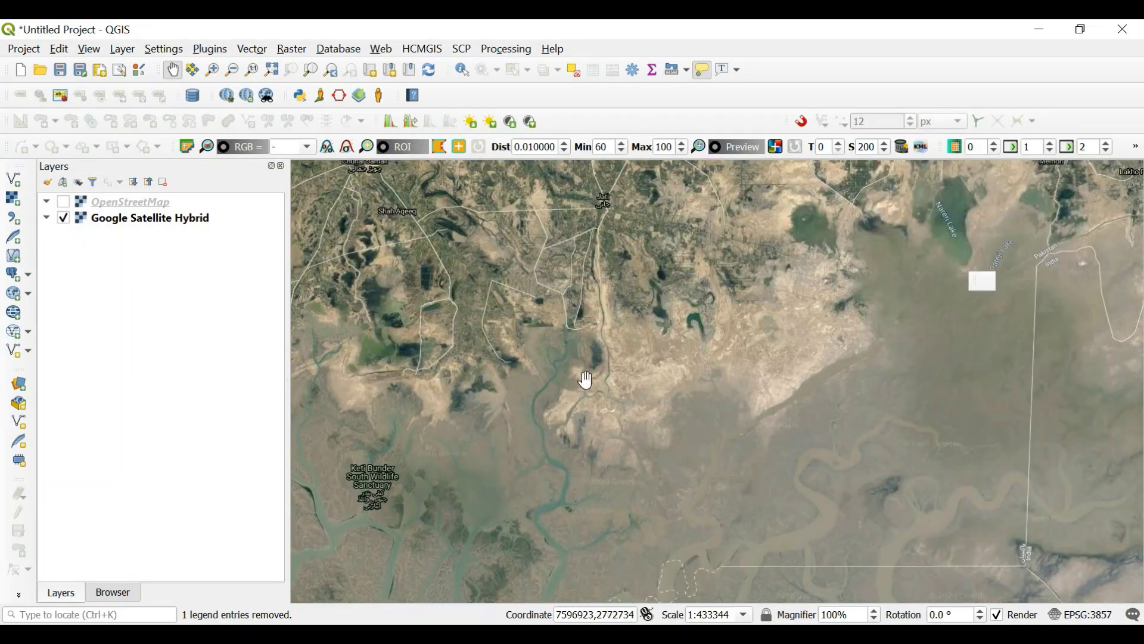
{"action": "left_click_drag", "start_coordinate": [585, 378], "coordinate": [574, 541]}
{"action": "scroll", "coordinate": [610, 503], "scroll_direction": "up", "scroll_amount": 2}
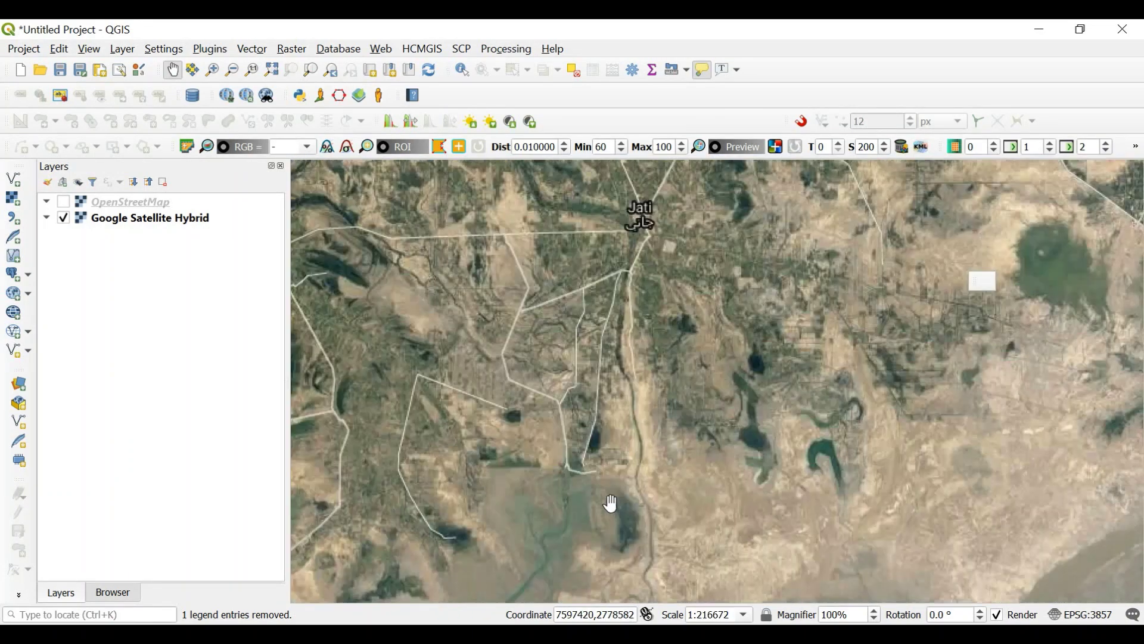
{"action": "scroll", "coordinate": [642, 466], "scroll_direction": "down", "scroll_amount": 2}
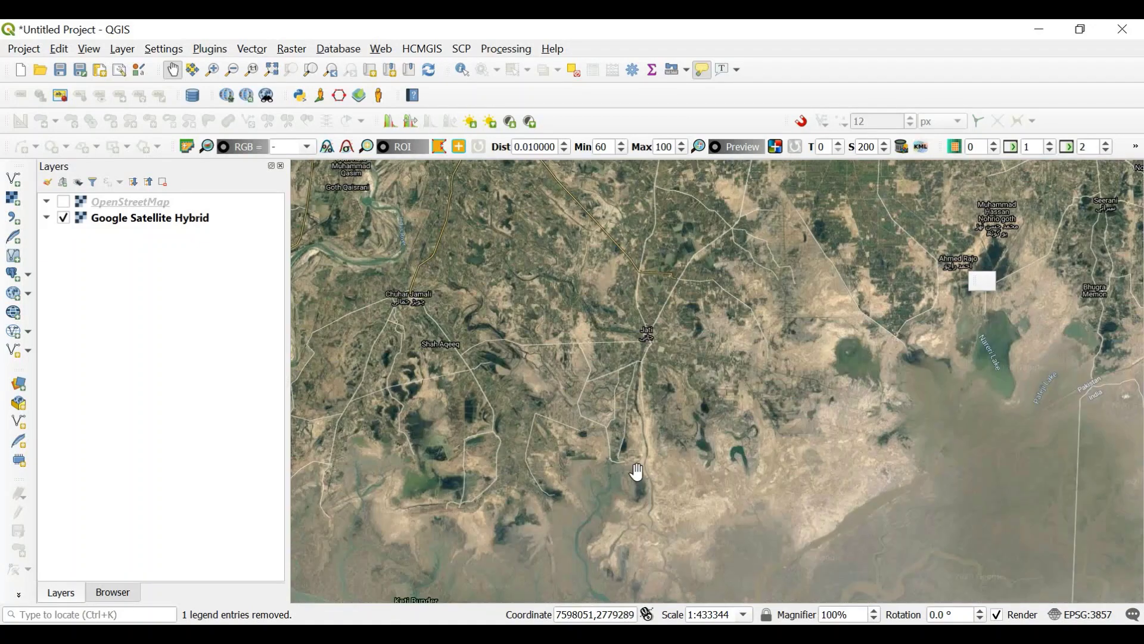
{"action": "scroll", "coordinate": [636, 475], "scroll_direction": "down", "scroll_amount": 1}
{"action": "scroll", "coordinate": [450, 388], "scroll_direction": "up", "scroll_amount": 2}
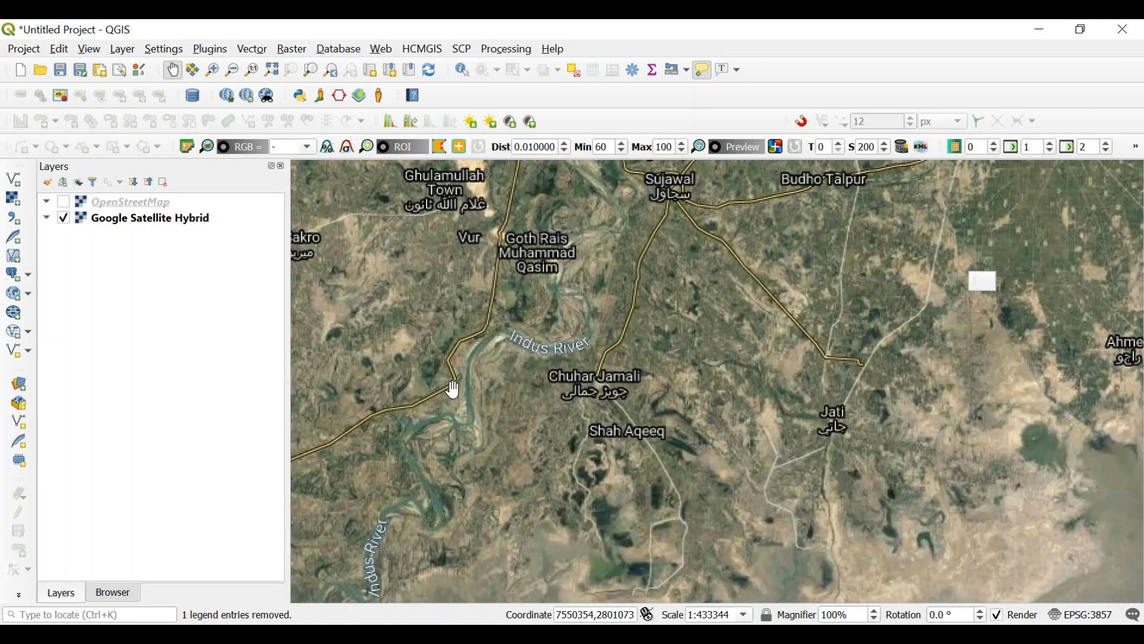
{"action": "left_click_drag", "start_coordinate": [507, 394], "coordinate": [556, 429]}
{"action": "scroll", "coordinate": [542, 429], "scroll_direction": "up", "scroll_amount": 1}
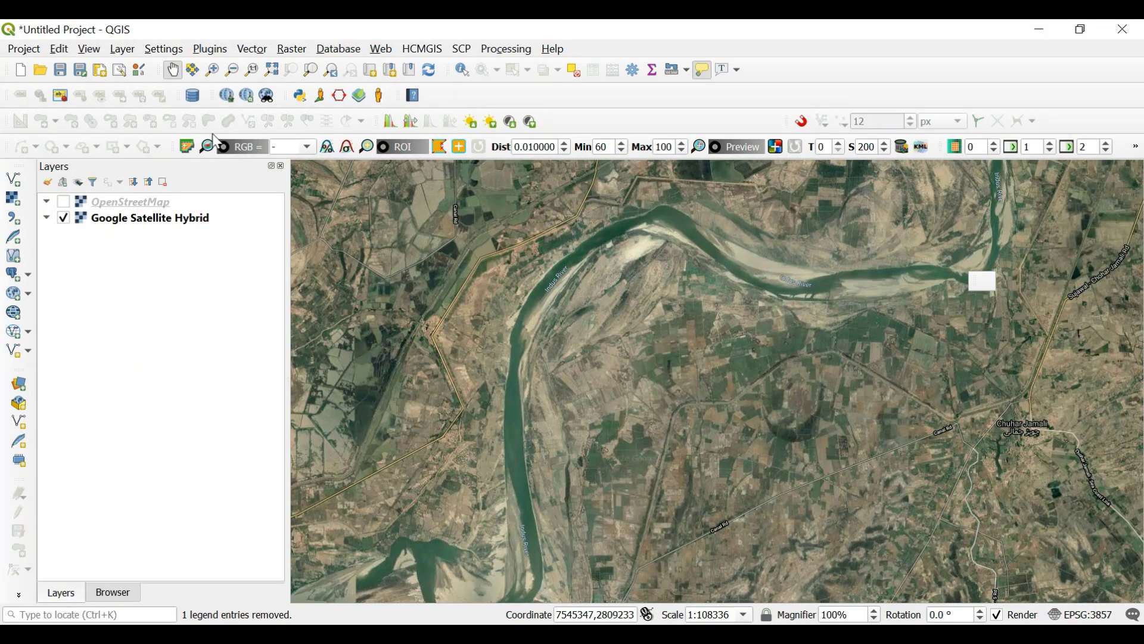
Open the New Shapefile Layer dialog from Layer > Create Layer
{"action": "left_click", "coordinate": [127, 51]}
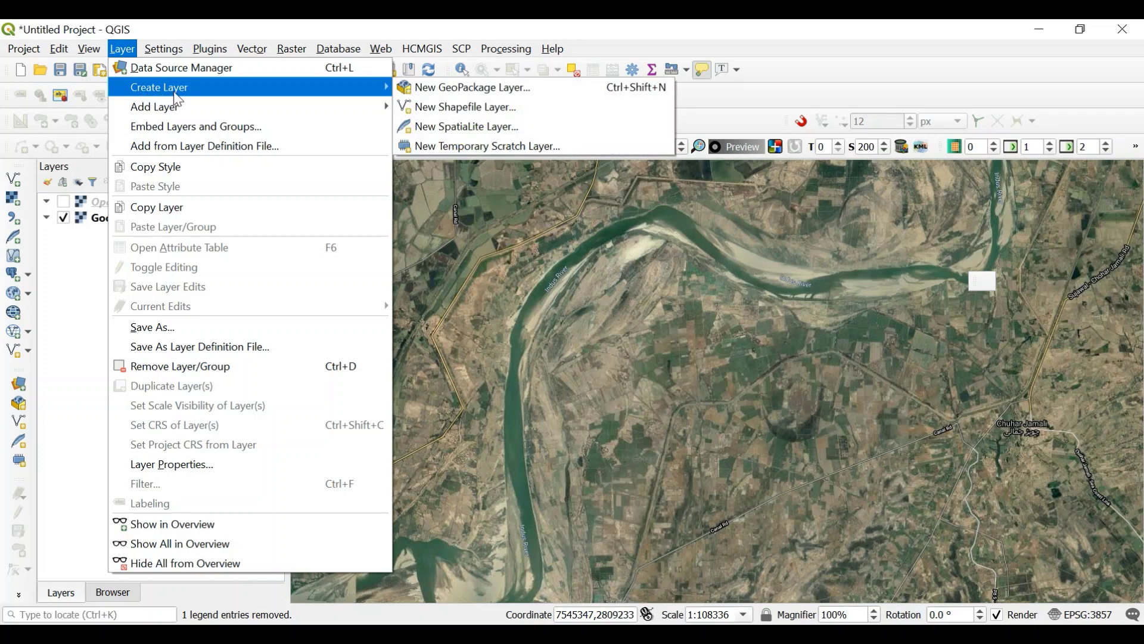
{"action": "mouse_move", "coordinate": [386, 117]}
{"action": "mouse_move", "coordinate": [381, 88]}
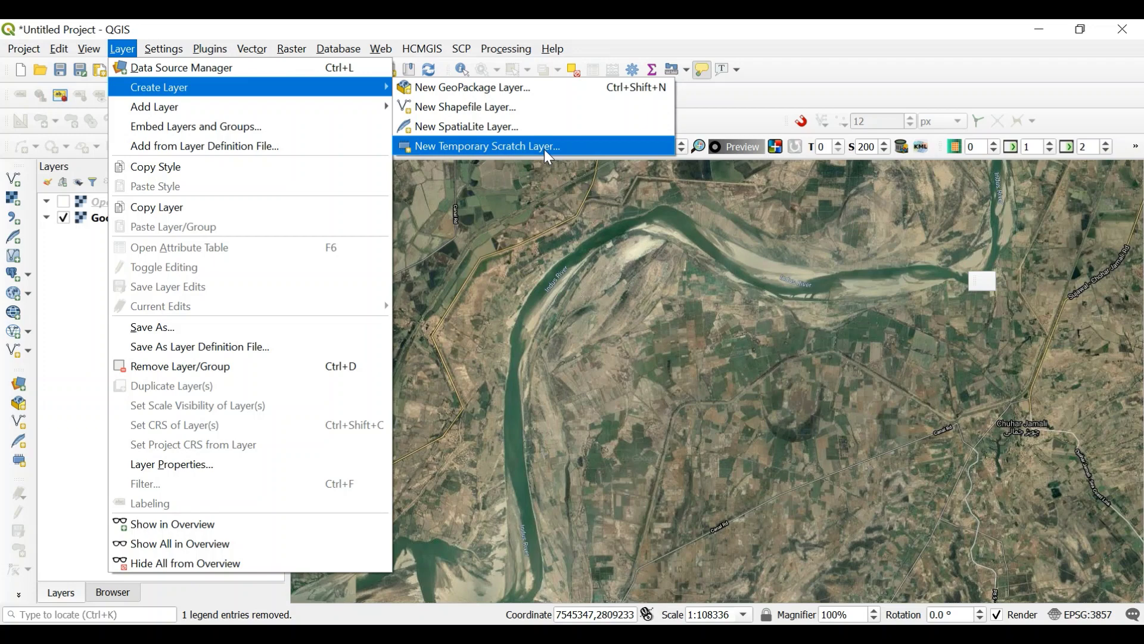
{"action": "left_click", "coordinate": [502, 116]}
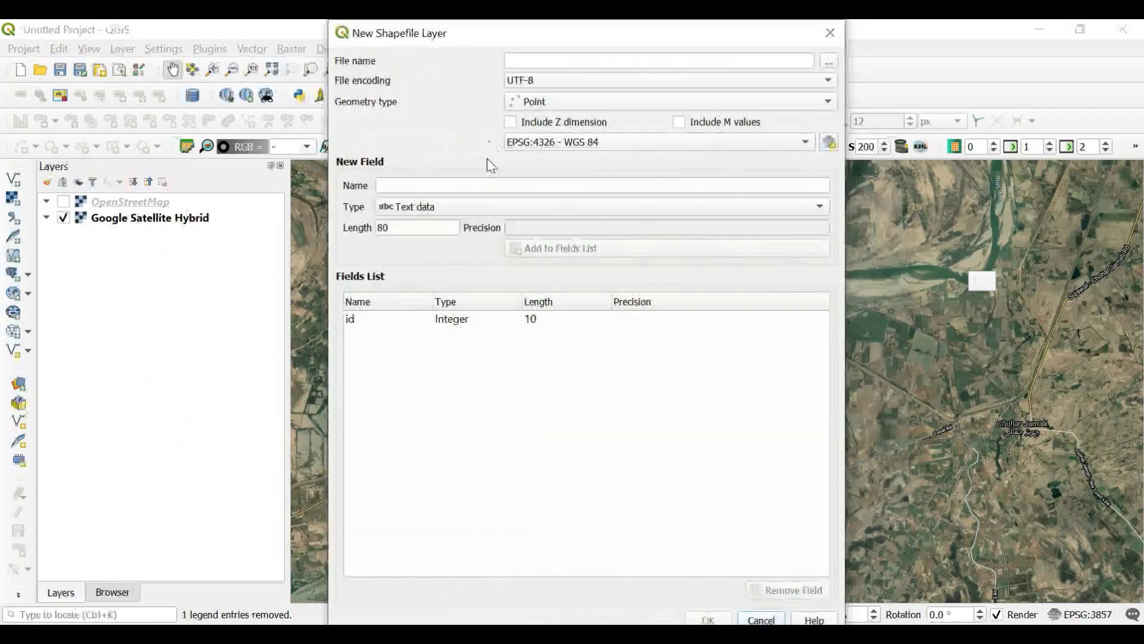
Name the new shapefile indus.shp in the shapefile qgis folder on drive D
{"action": "left_click", "coordinate": [829, 62]}
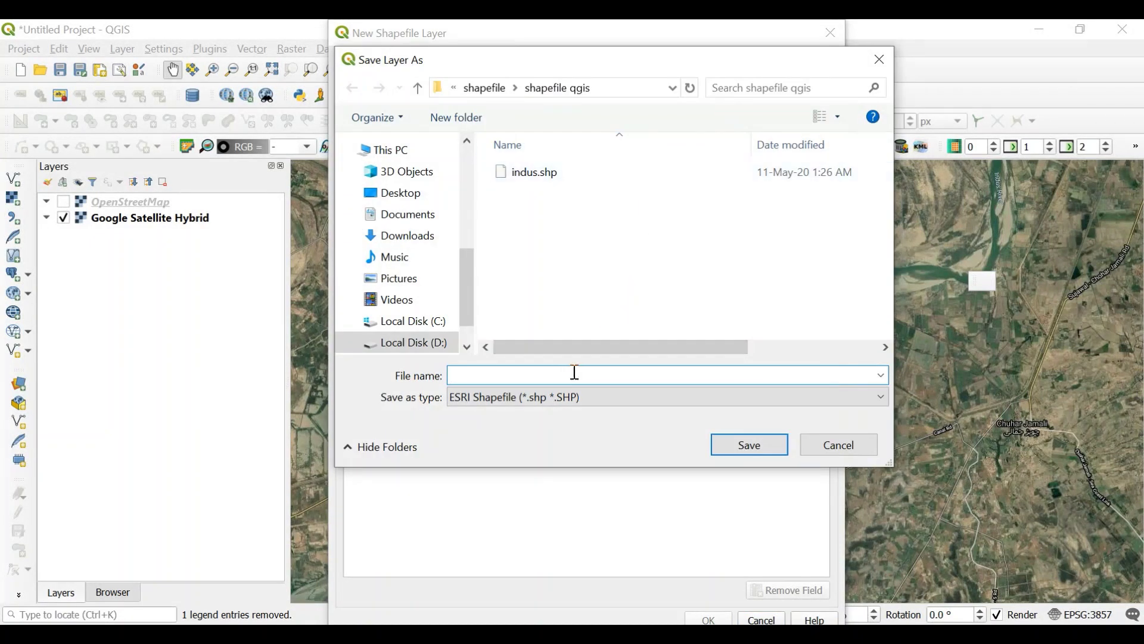
{"action": "type", "text": "river"}
{"action": "key", "text": "BackSpace"}
{"action": "key", "text": "BackSpace"}
{"action": "key", "text": "BackSpace"}
{"action": "key", "text": "BackSpace"}
{"action": "key", "text": "BackSpace"}
{"action": "type", "text": "indus"}
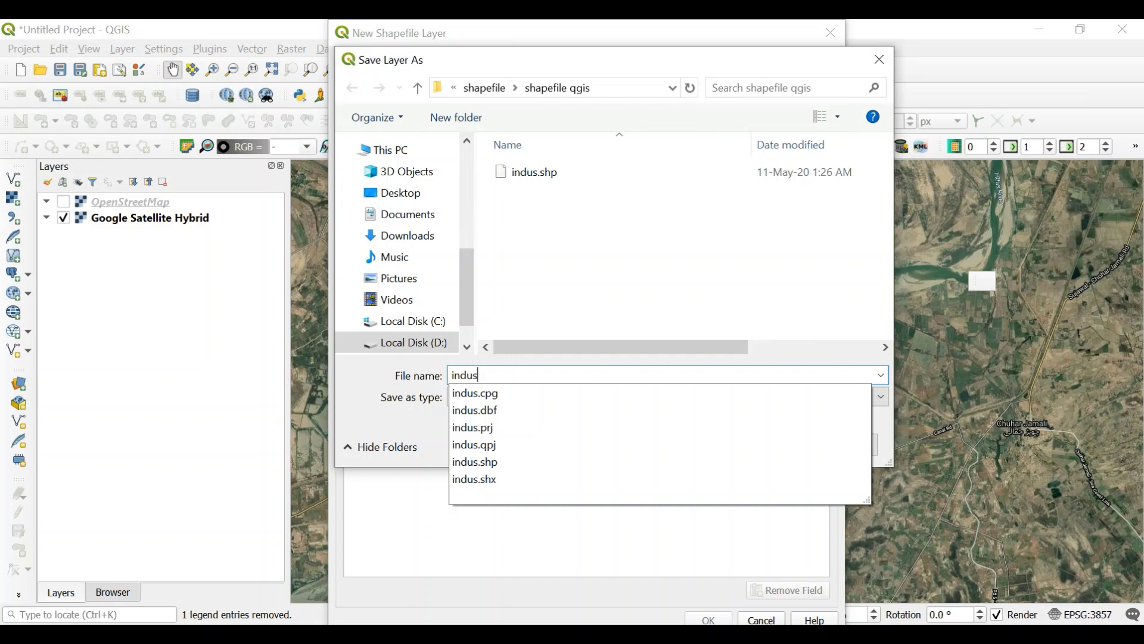
{"action": "key", "text": "Return"}
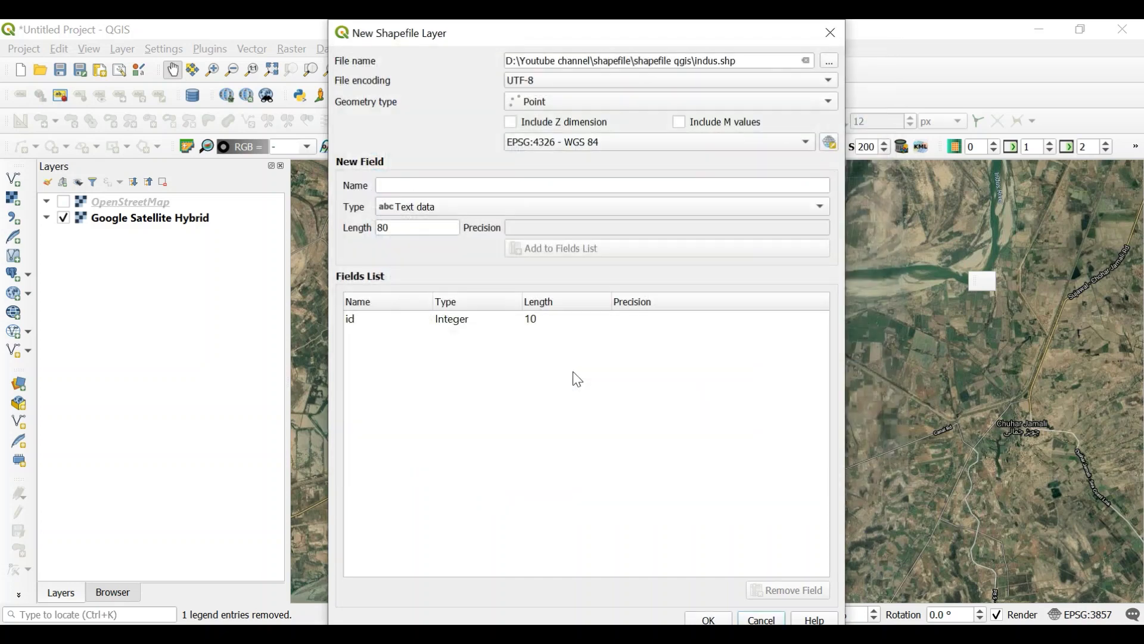
Give the layer Polygon geometry and EPSG:32643 - WGS 84 / UTM zone 43N, then create it
{"action": "left_click", "coordinate": [610, 103]}
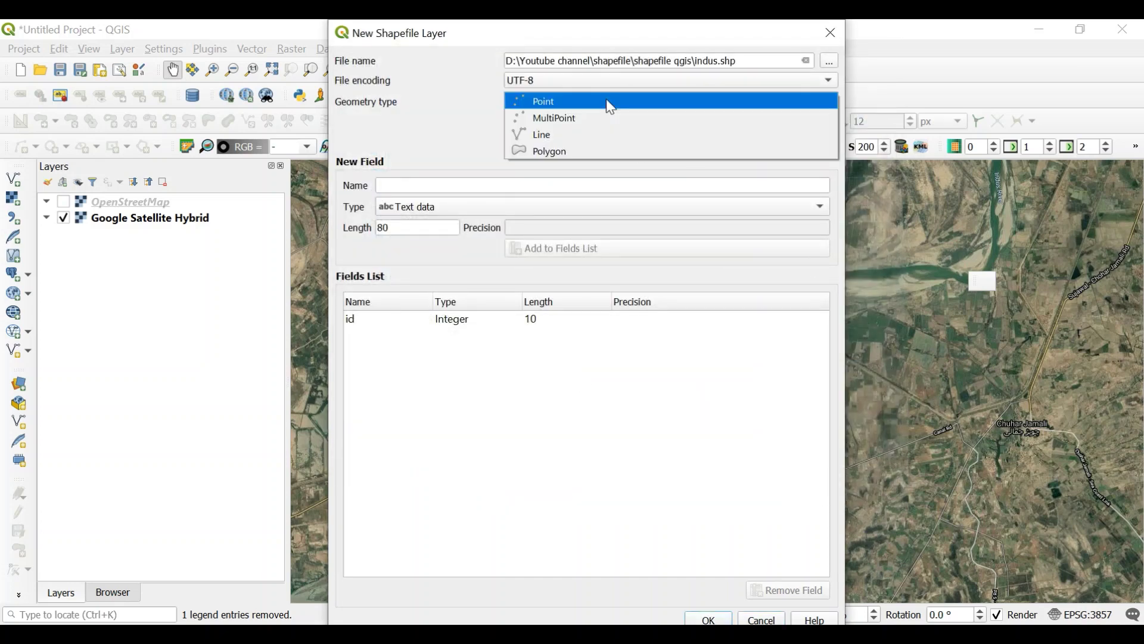
{"action": "left_click", "coordinate": [588, 152]}
{"action": "left_click", "coordinate": [622, 143]}
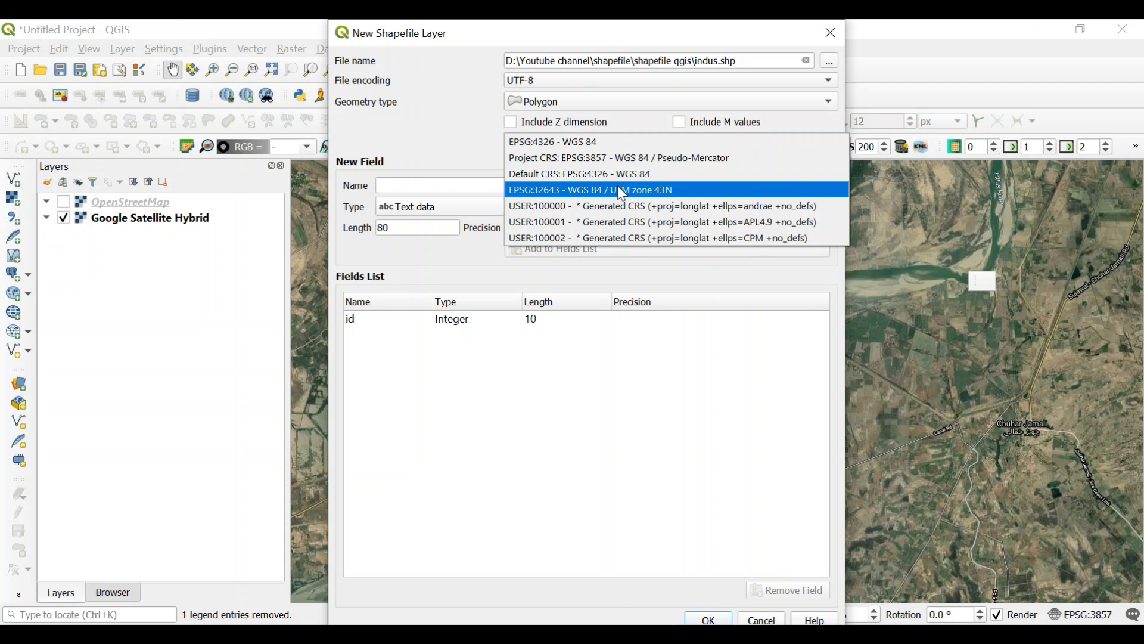
{"action": "left_click", "coordinate": [706, 197]}
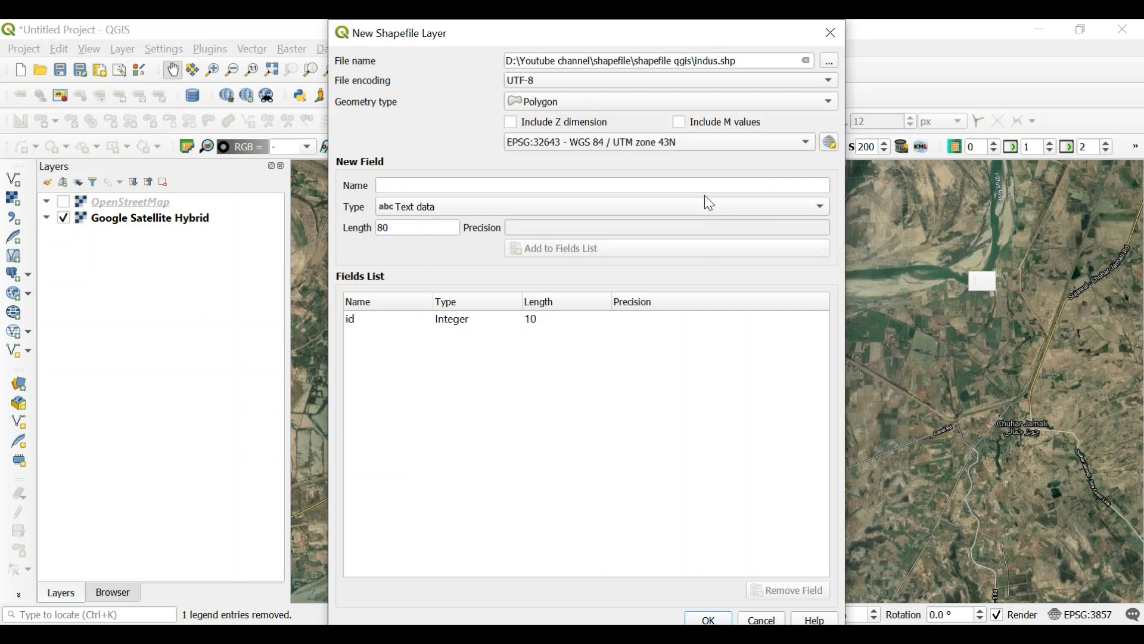
{"action": "left_click", "coordinate": [728, 619]}
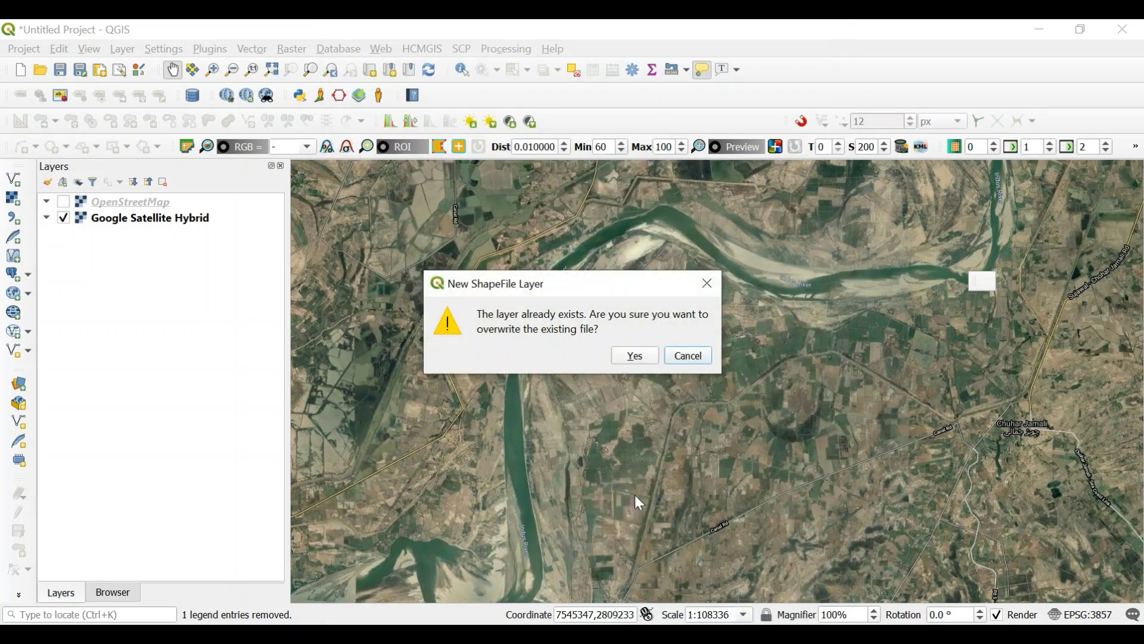
Confirm overwriting the existing indus file and switch on editing for the indus layer
{"action": "left_click", "coordinate": [637, 357]}
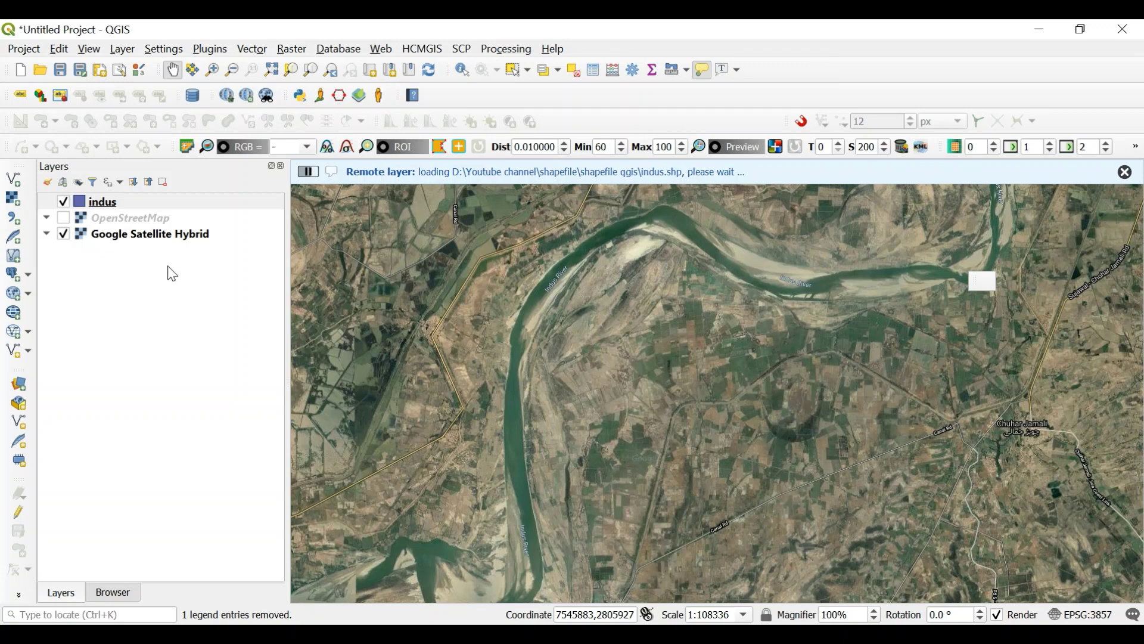
{"action": "right_click", "coordinate": [99, 203]}
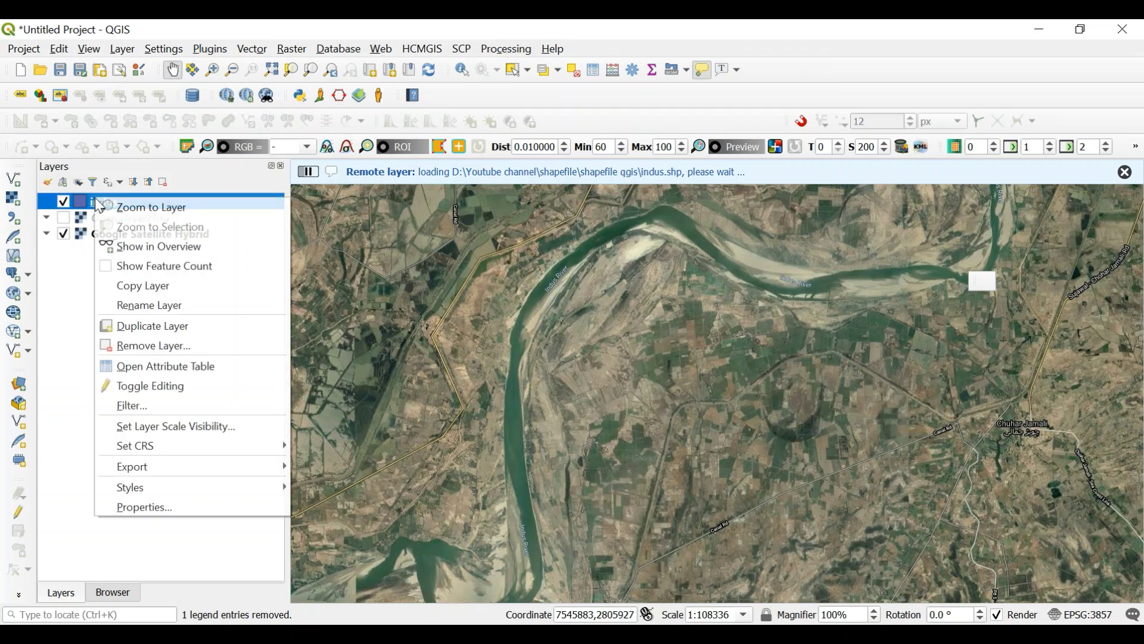
{"action": "left_click", "coordinate": [159, 391]}
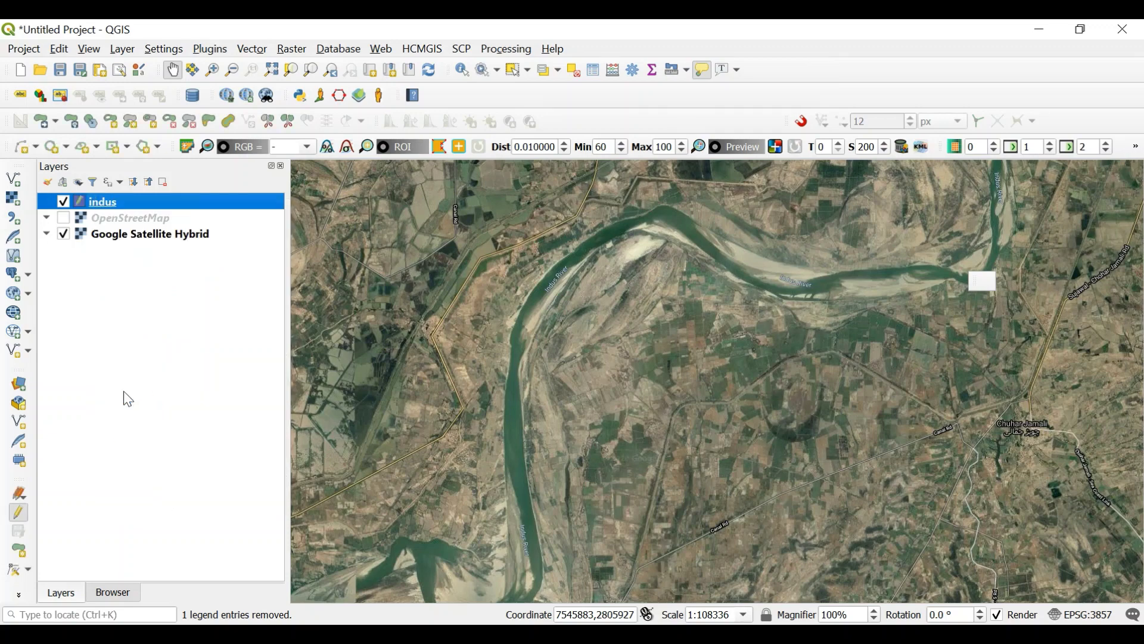
Draw an eight-vertex polygon up the river's west bank and down its east bank, then finish it
{"action": "left_click", "coordinate": [17, 556]}
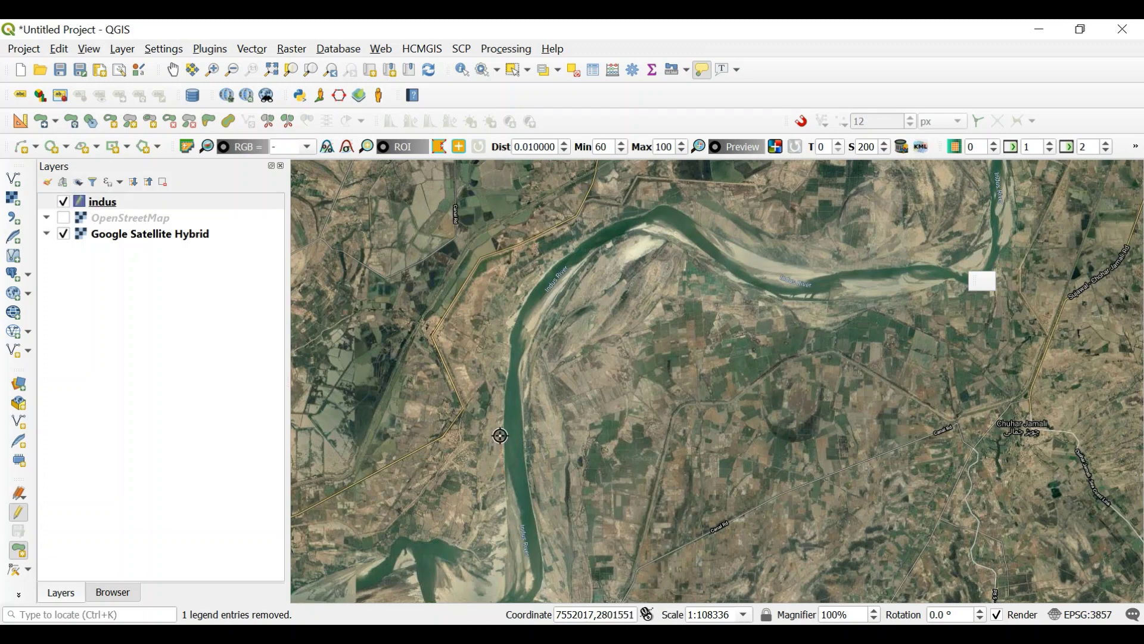
{"action": "scroll", "coordinate": [505, 435], "scroll_direction": "up", "scroll_amount": 1}
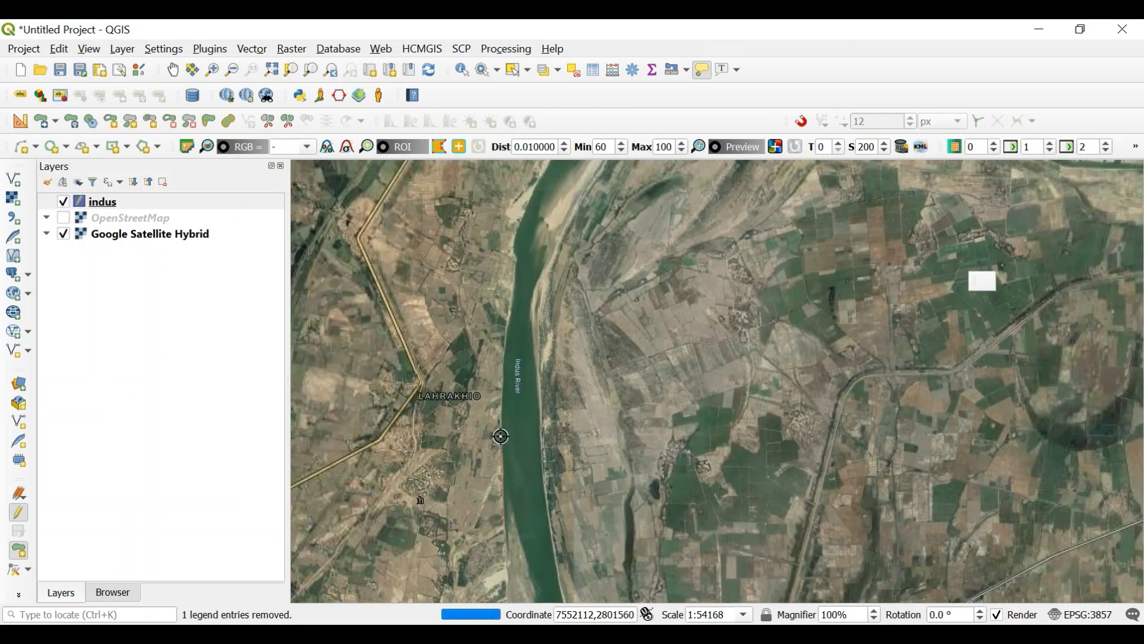
{"action": "left_click", "coordinate": [501, 436]}
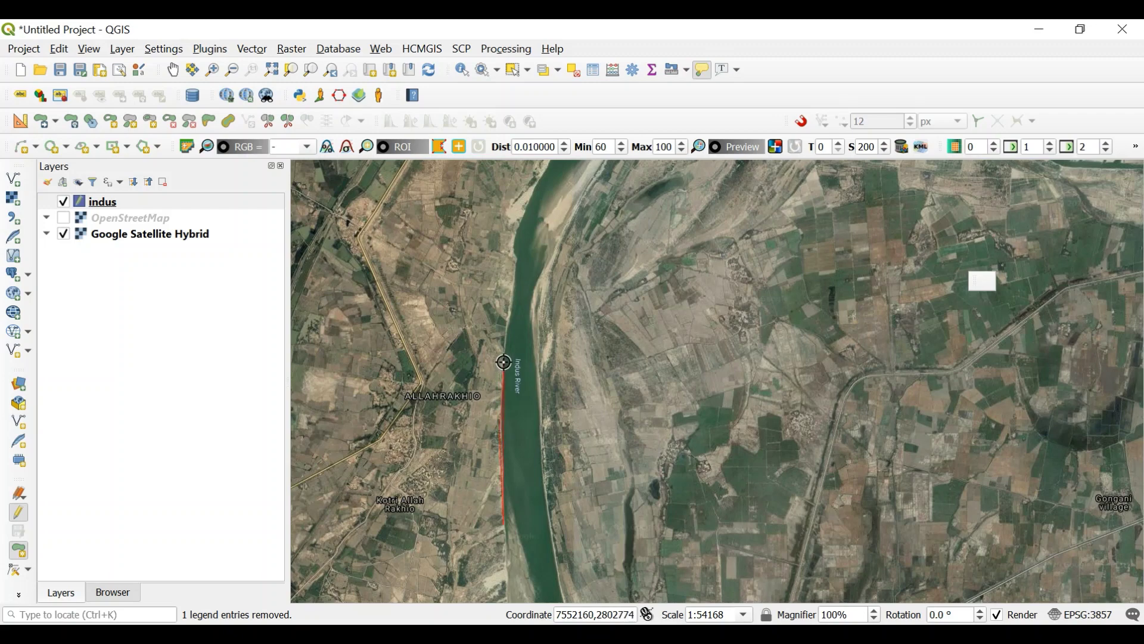
{"action": "left_click", "coordinate": [510, 308]}
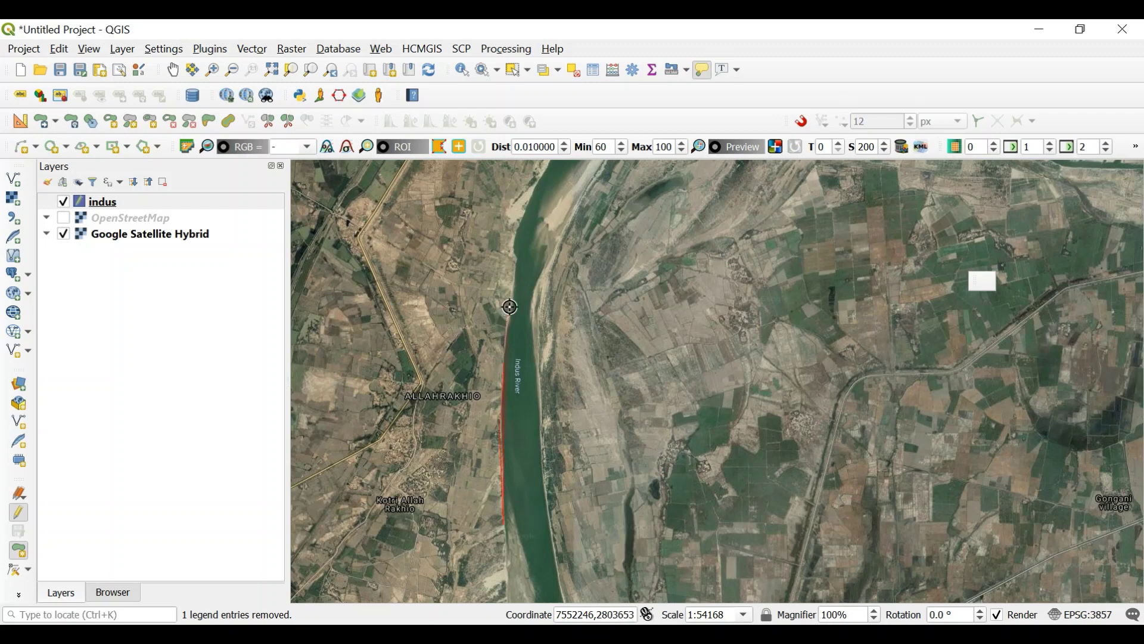
{"action": "left_click", "coordinate": [512, 251]}
{"action": "left_click", "coordinate": [528, 203]}
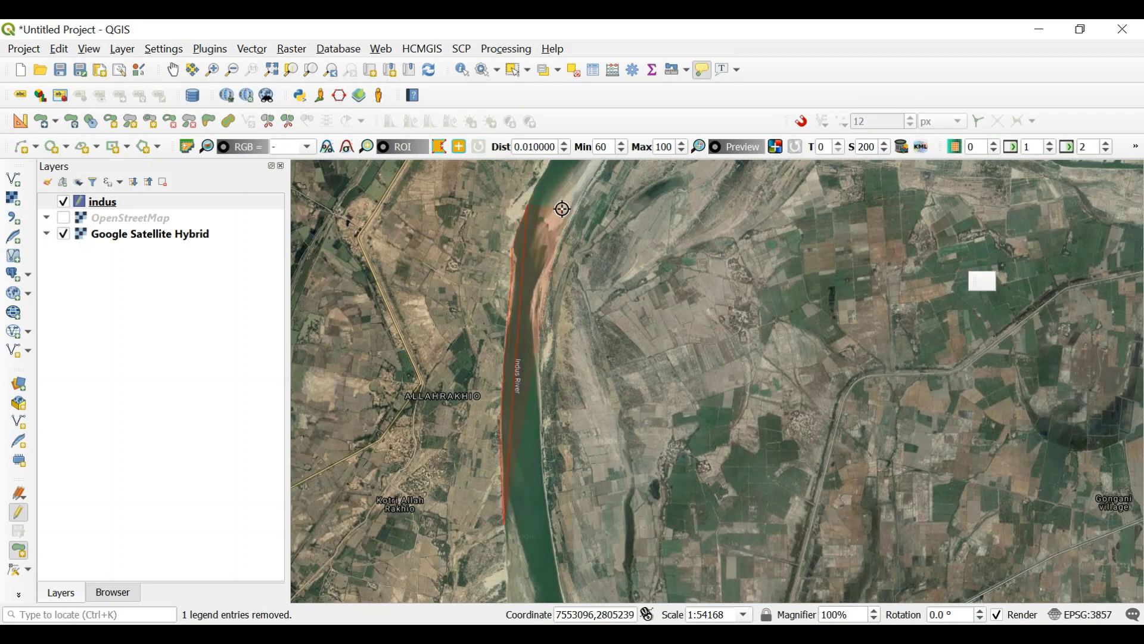
{"action": "left_click", "coordinate": [561, 209]}
{"action": "left_click", "coordinate": [541, 276]}
{"action": "left_click", "coordinate": [544, 421]}
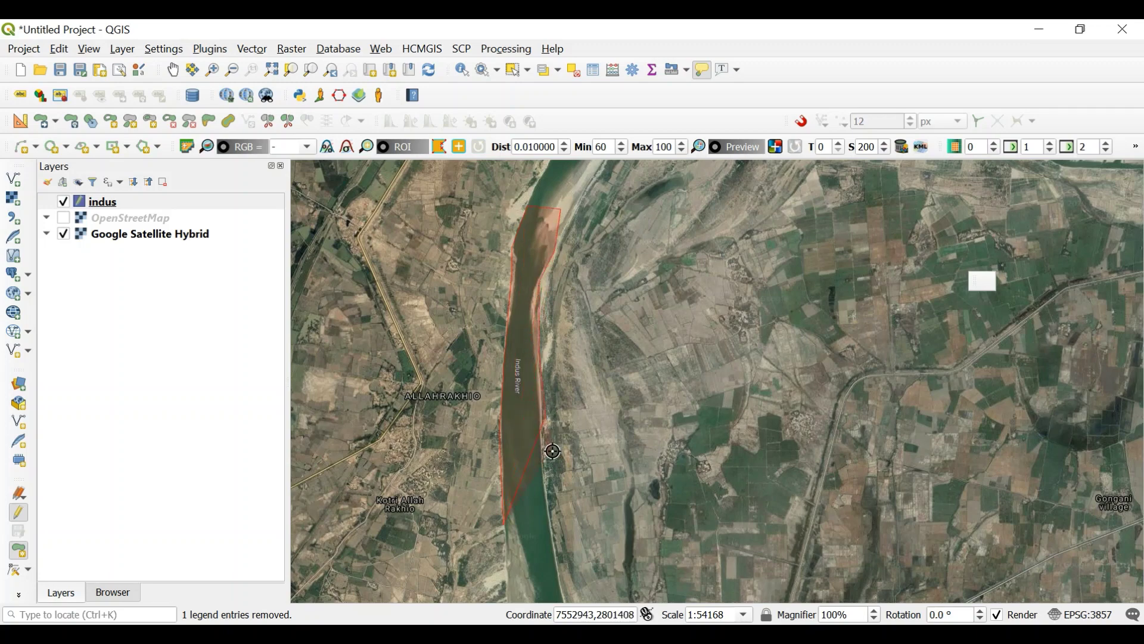
{"action": "left_click", "coordinate": [546, 486]}
{"action": "right_click", "coordinate": [553, 520]}
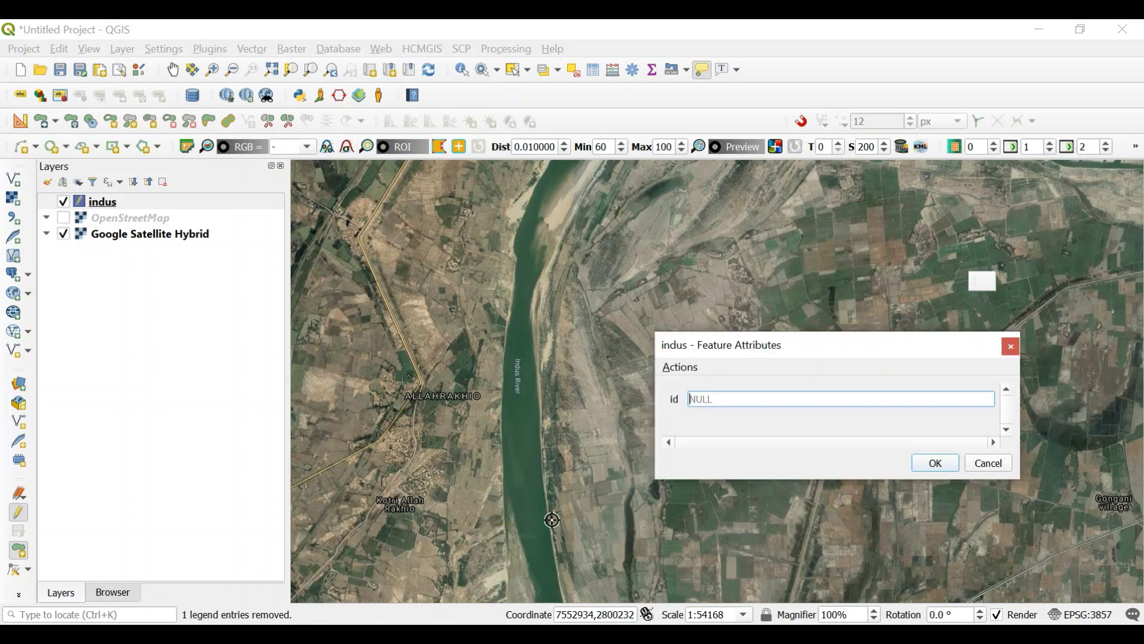
Accept the new feature's attributes and zoom out and back in to view the purple polygon
{"action": "left_click", "coordinate": [945, 464]}
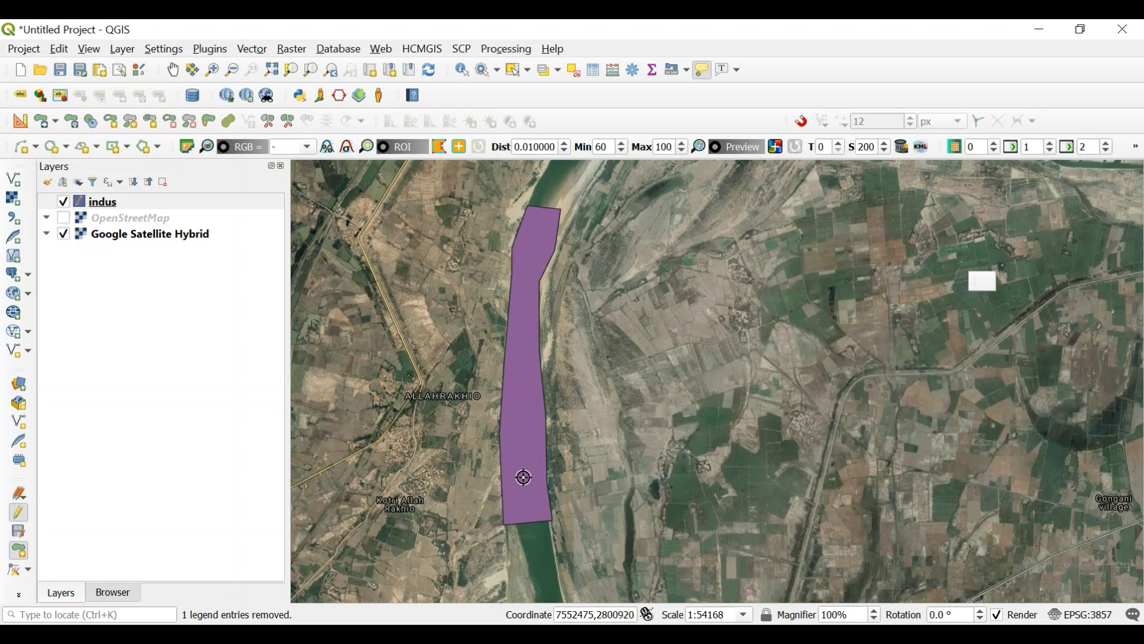
{"action": "scroll", "coordinate": [523, 477], "scroll_direction": "down", "scroll_amount": 1}
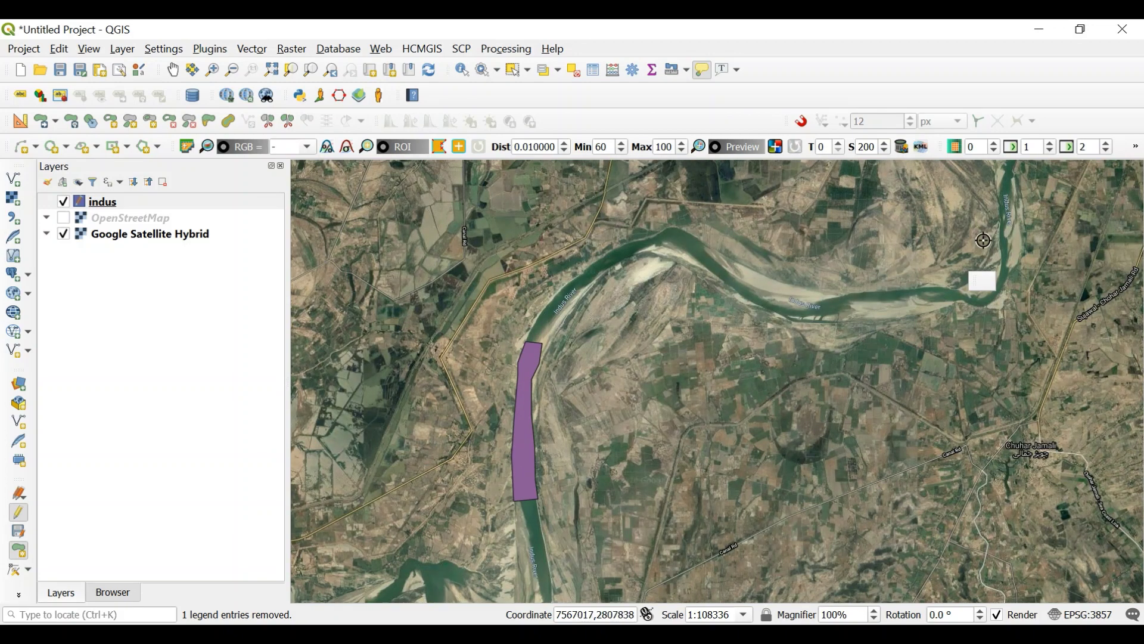
{"action": "scroll", "coordinate": [516, 427], "scroll_direction": "down", "scroll_amount": 1}
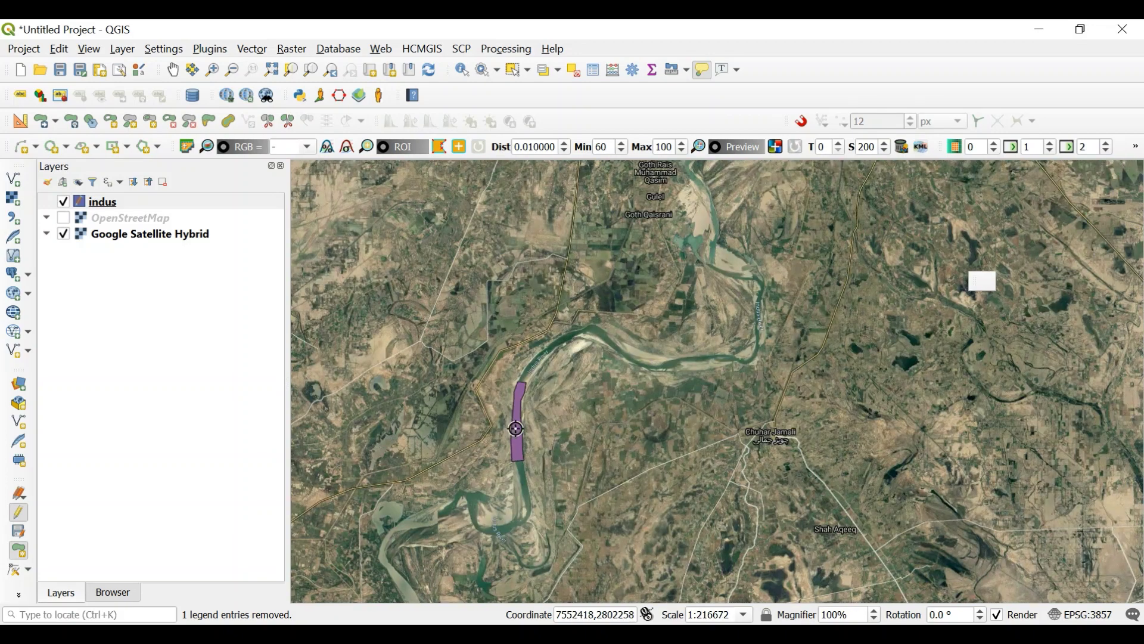
{"action": "scroll", "coordinate": [516, 428], "scroll_direction": "up", "scroll_amount": 1}
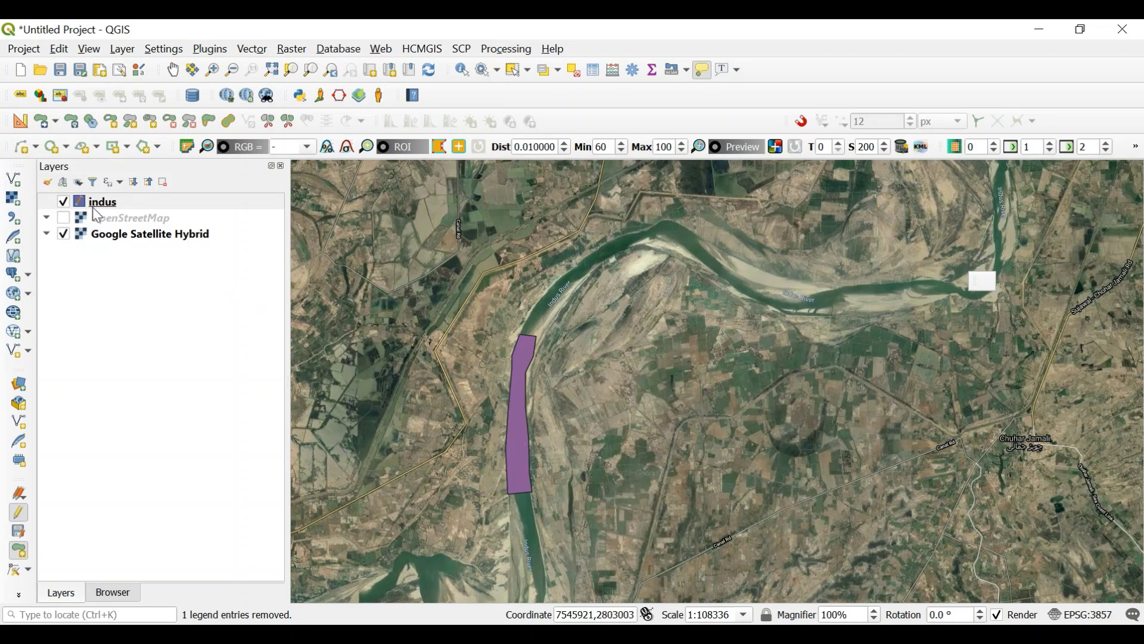
Stop editing and save the indus edits, then switch to the shapefile qgis folder in File Explorer
{"action": "left_click", "coordinate": [19, 516]}
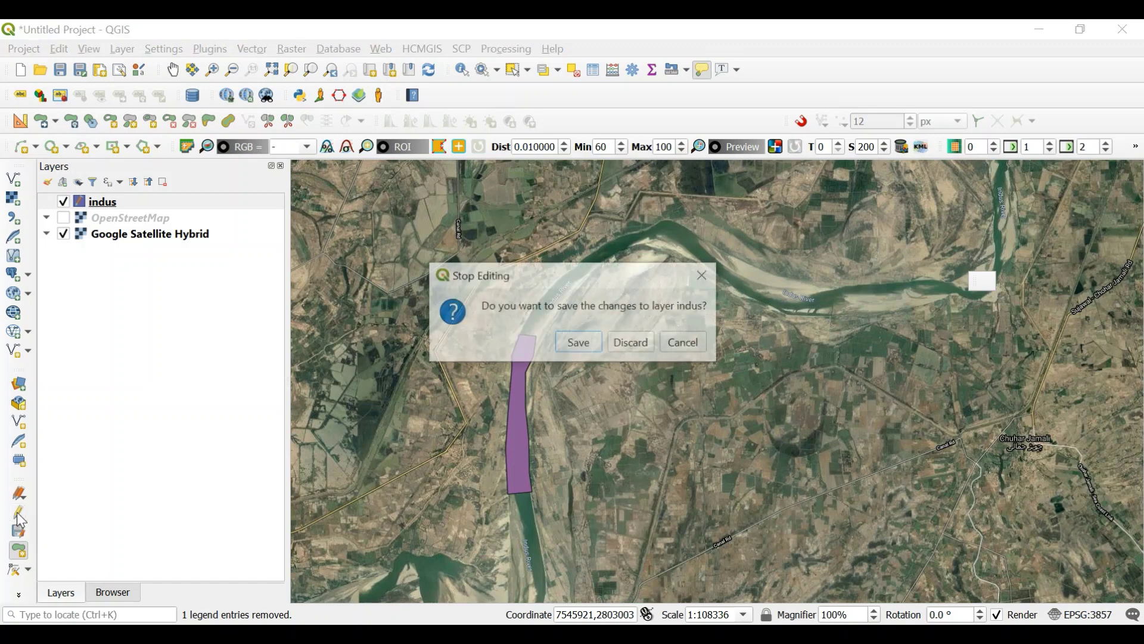
{"action": "left_click", "coordinate": [583, 346]}
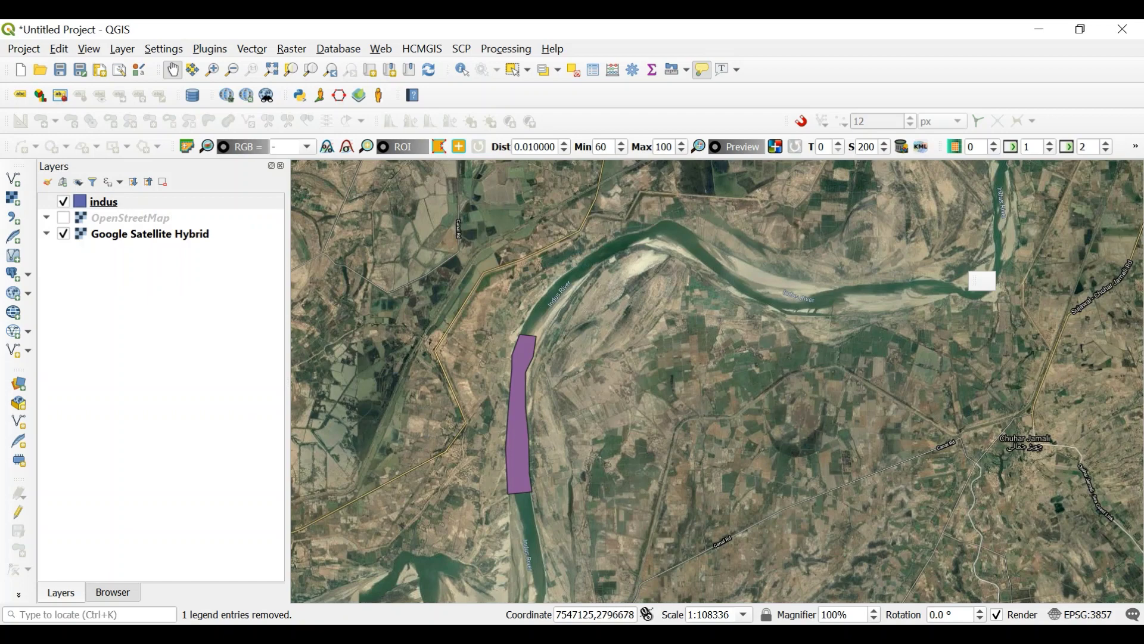
{"action": "mouse_move", "coordinate": [375, 635]}
{"action": "left_click", "coordinate": [373, 590]}
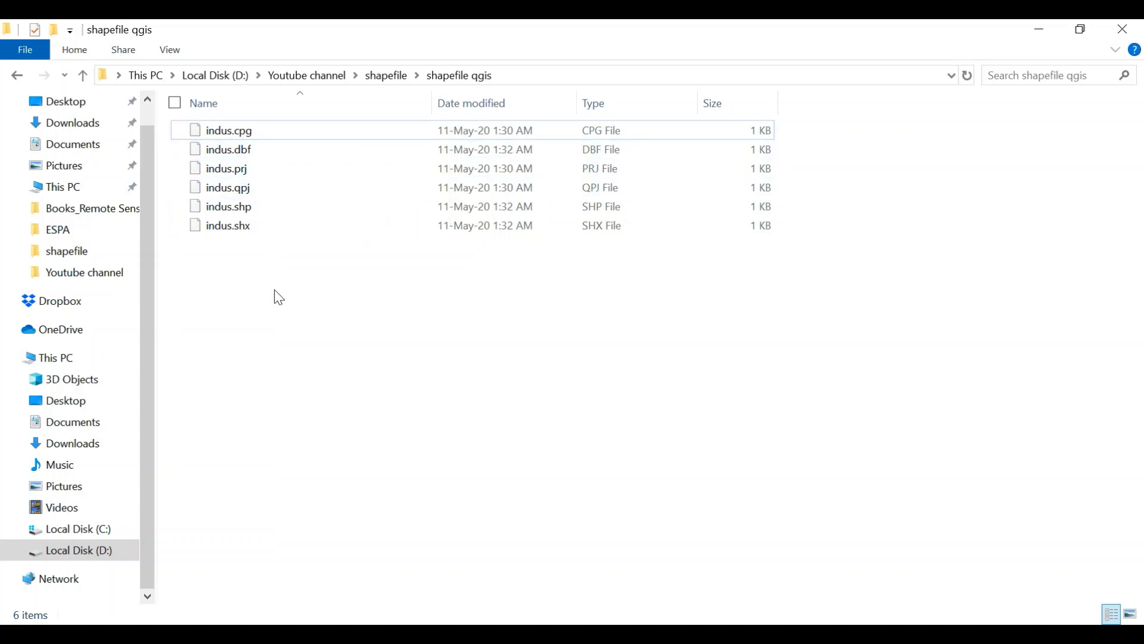
Select indus.shp (380 bytes) among the six indus files
{"action": "left_click", "coordinate": [243, 208]}
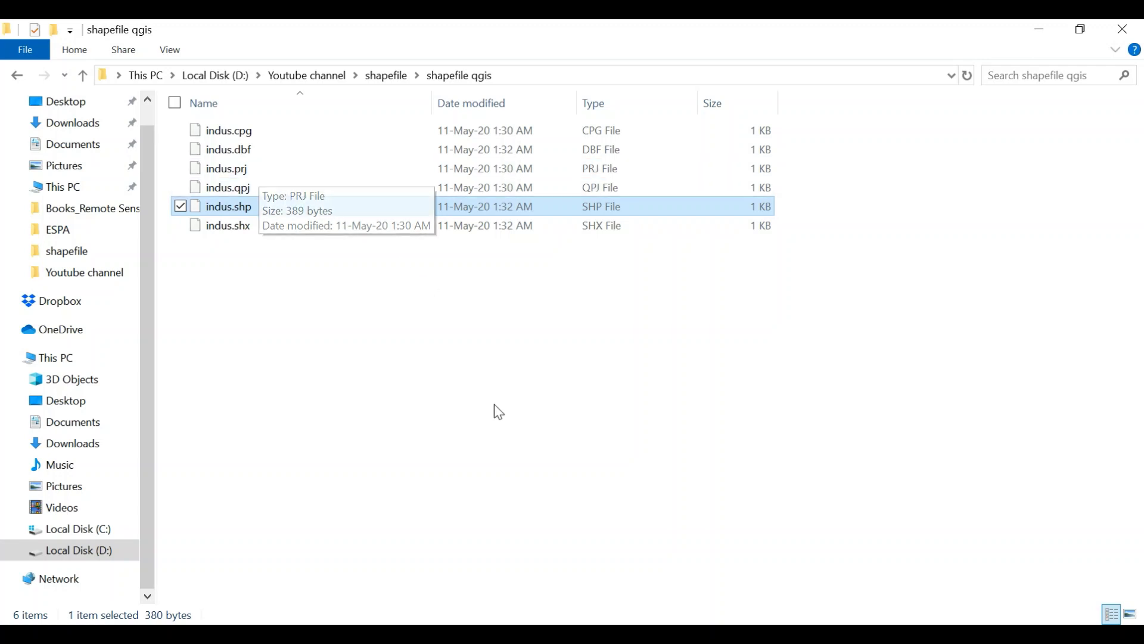
Switch back to QGIS showing the saved purple indus polygon
{"action": "left_click", "coordinate": [619, 536]}
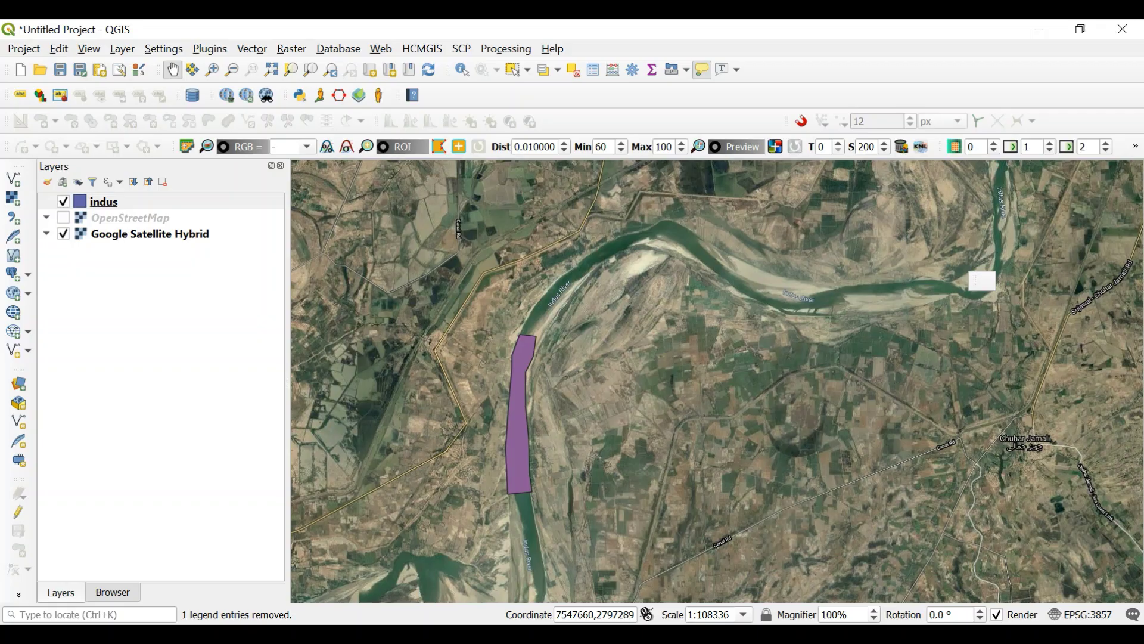